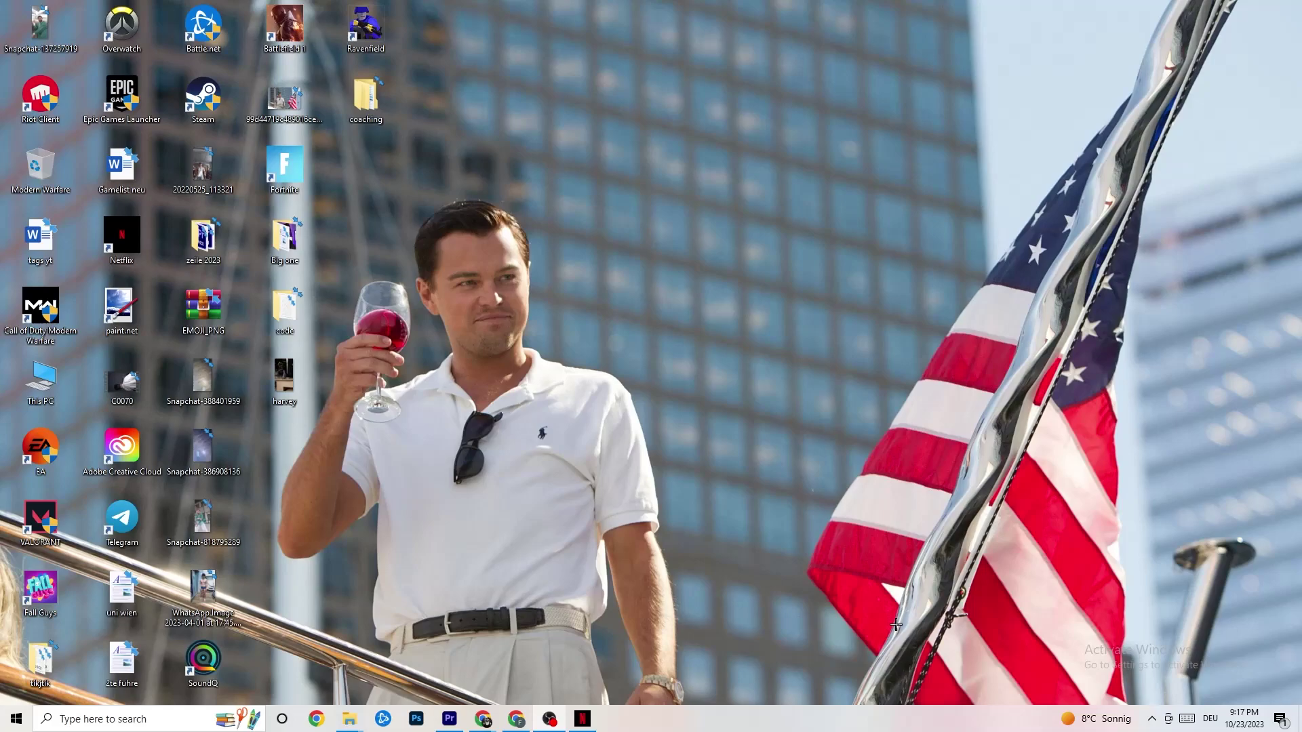
- Open the Start menu from the taskbar to show the installed apps list
{"action": "left_click", "coordinate": [14, 720]}
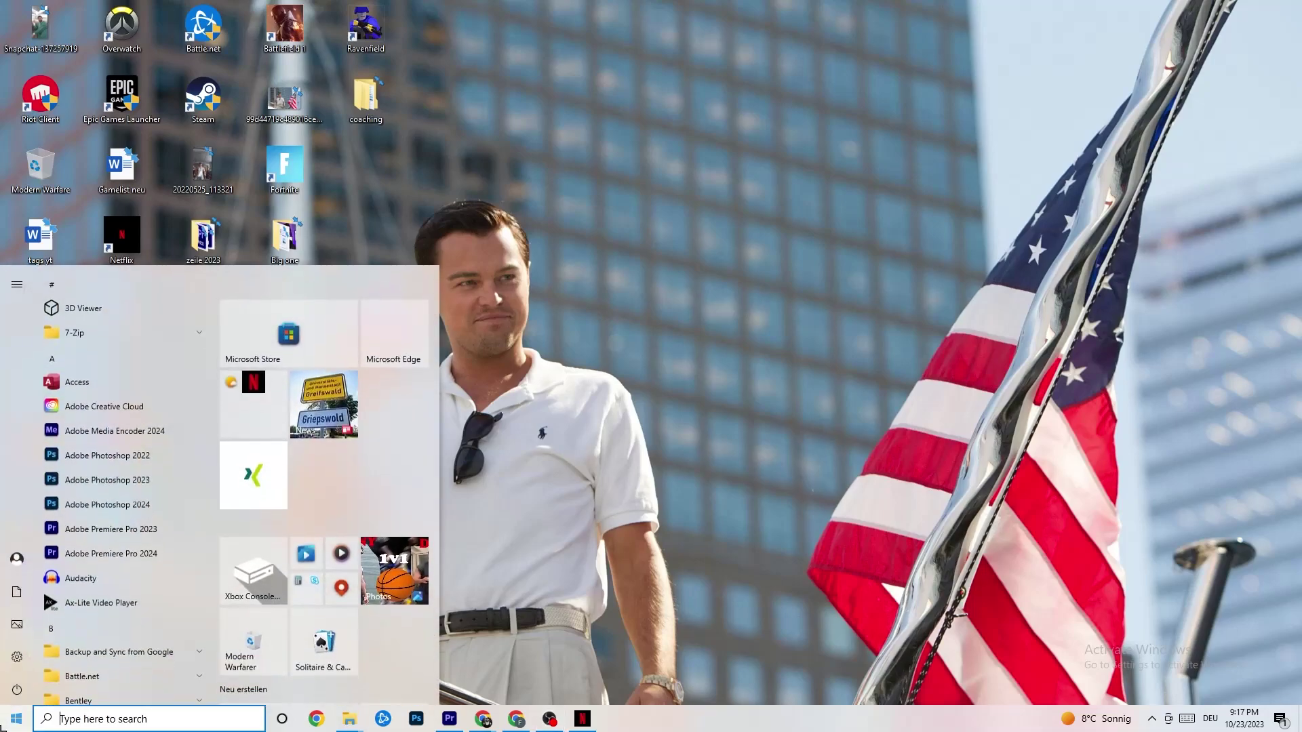
- Open Settings to the System display page and check the colour profile list unchanged
{"action": "left_click", "coordinate": [19, 657]}
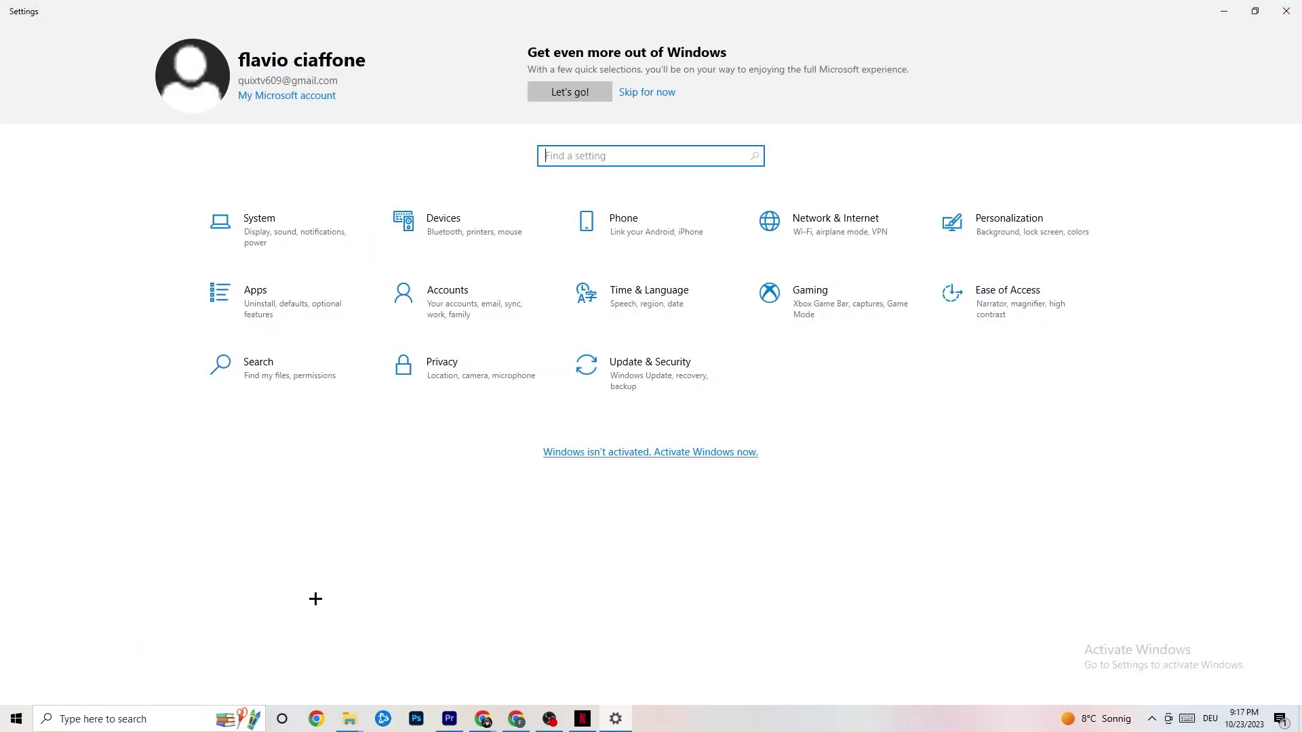
{"action": "left_click", "coordinate": [281, 235]}
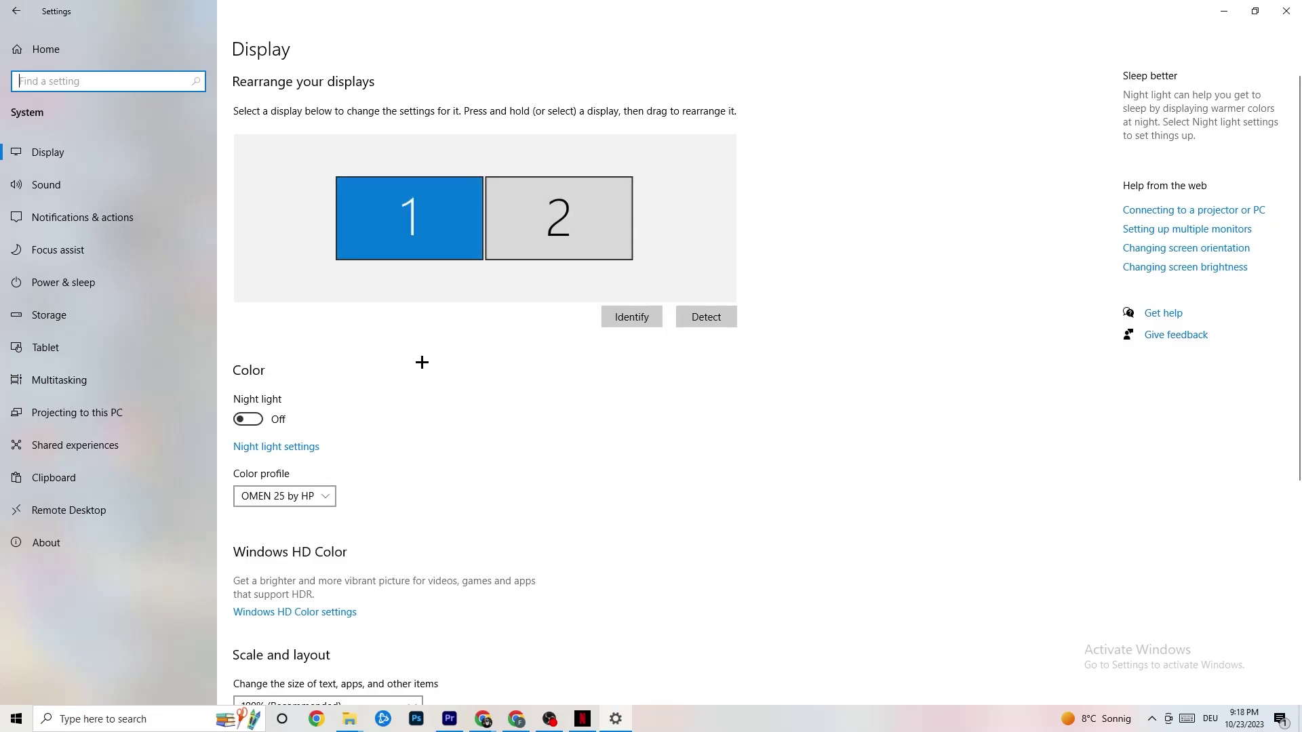
{"action": "scroll", "coordinate": [387, 252], "scroll_direction": "down", "scroll_amount": 5}
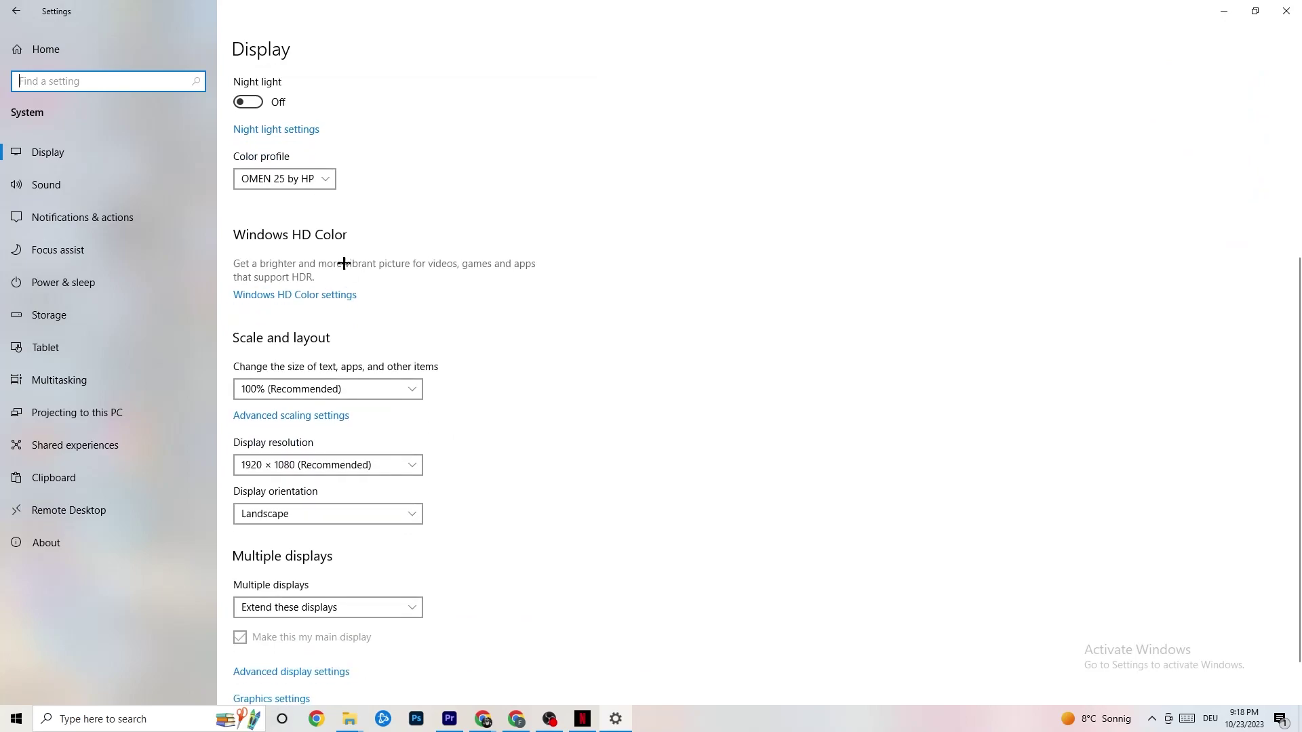
{"action": "left_click", "coordinate": [326, 177]}
{"action": "left_click", "coordinate": [426, 144]}
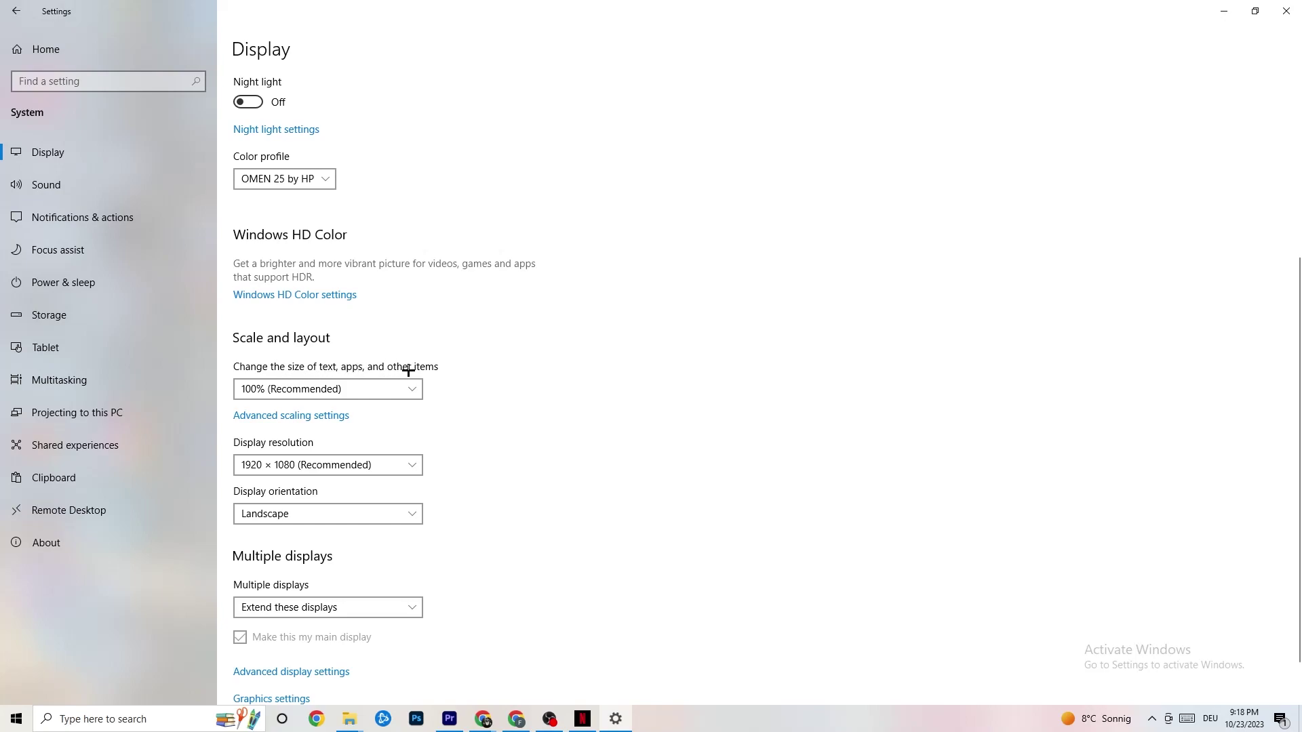
- Confirm scale stays 100% and resolution 1920 × 1080, then go to Storage settings
{"action": "left_click", "coordinate": [399, 389]}
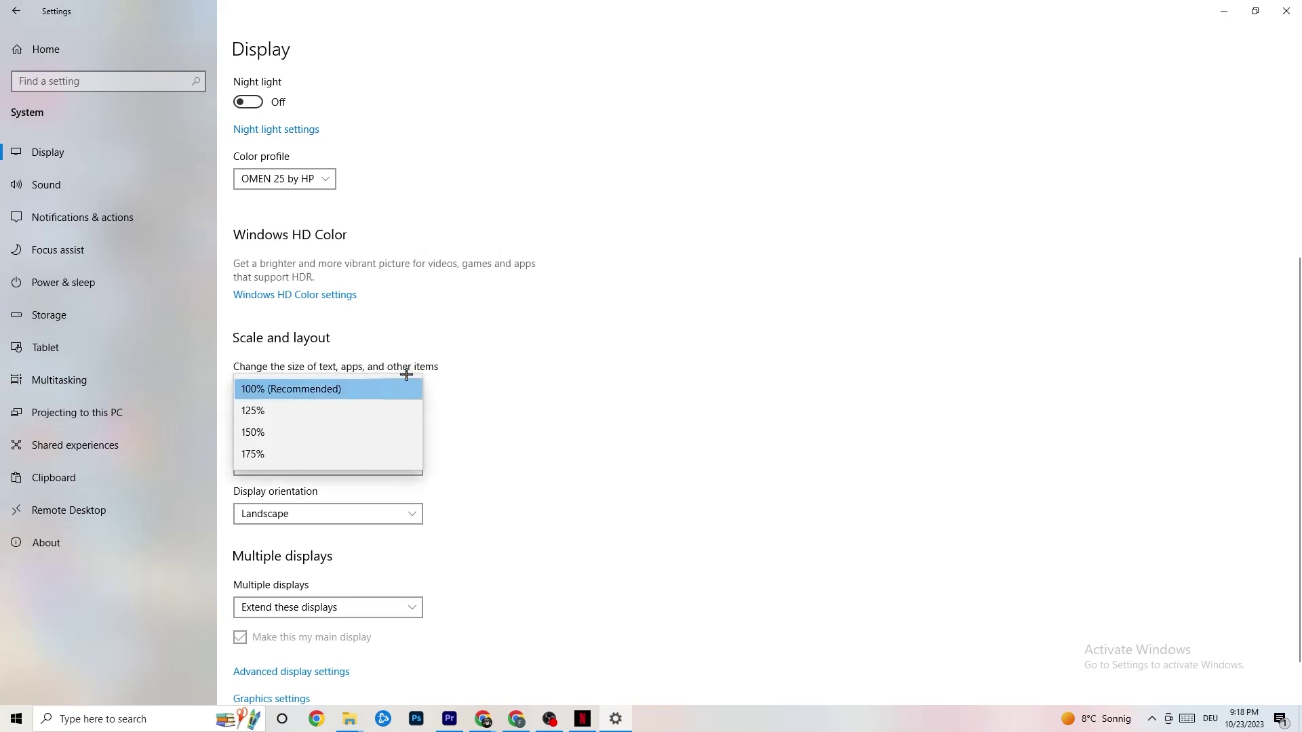
{"action": "left_click", "coordinate": [558, 333]}
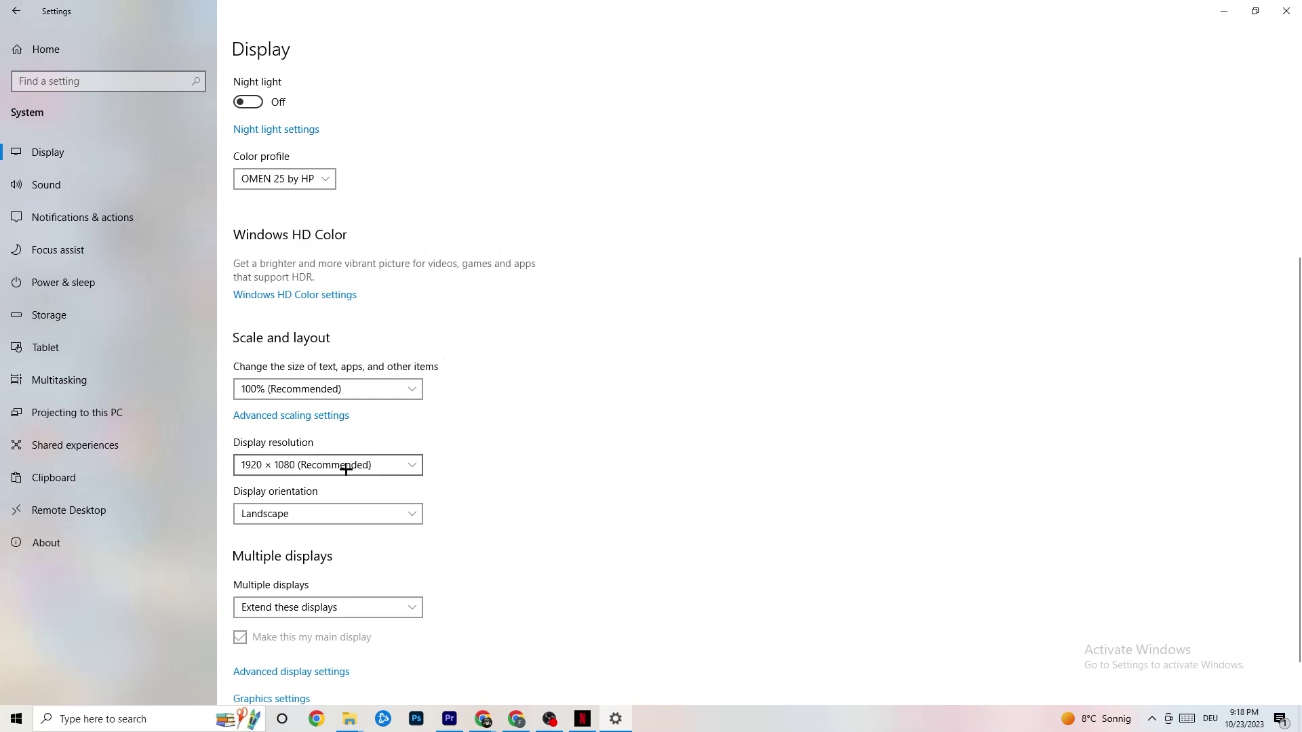
{"action": "left_click", "coordinate": [410, 463]}
{"action": "left_click", "coordinate": [558, 422]}
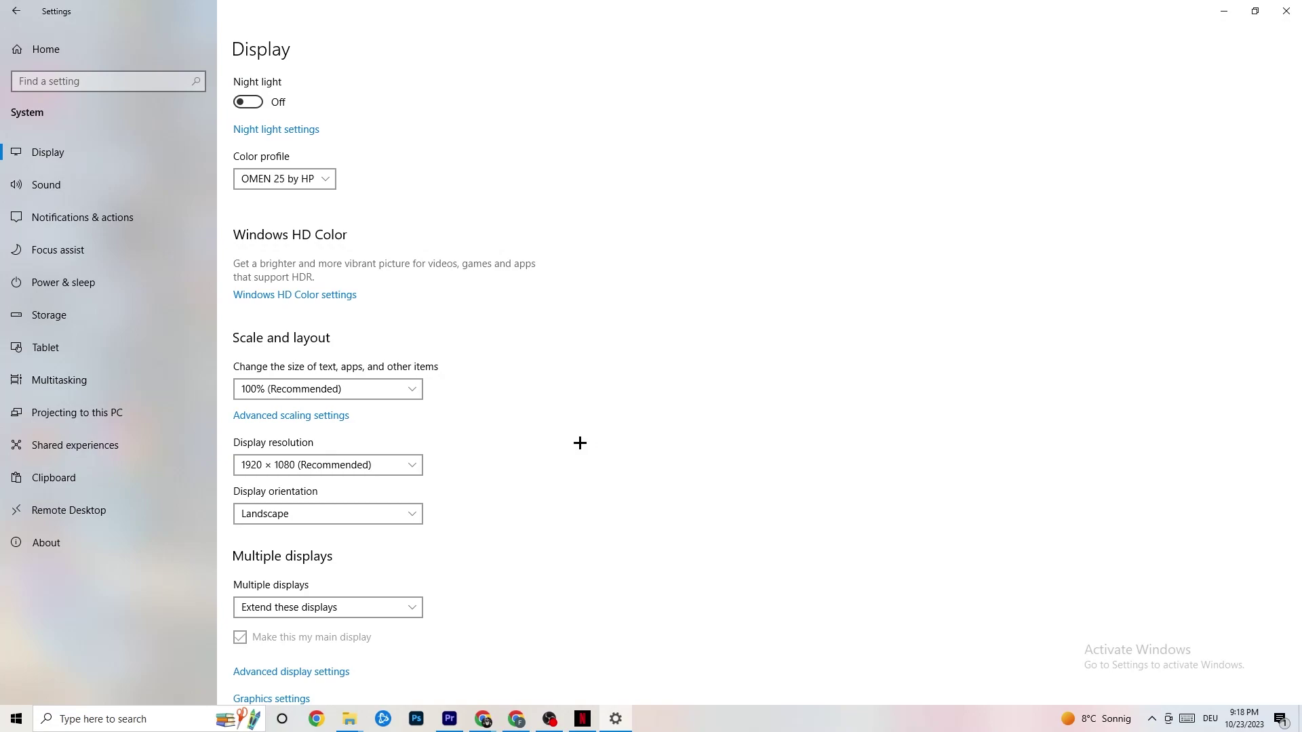
{"action": "left_click", "coordinate": [409, 465]}
{"action": "left_click", "coordinate": [539, 434]}
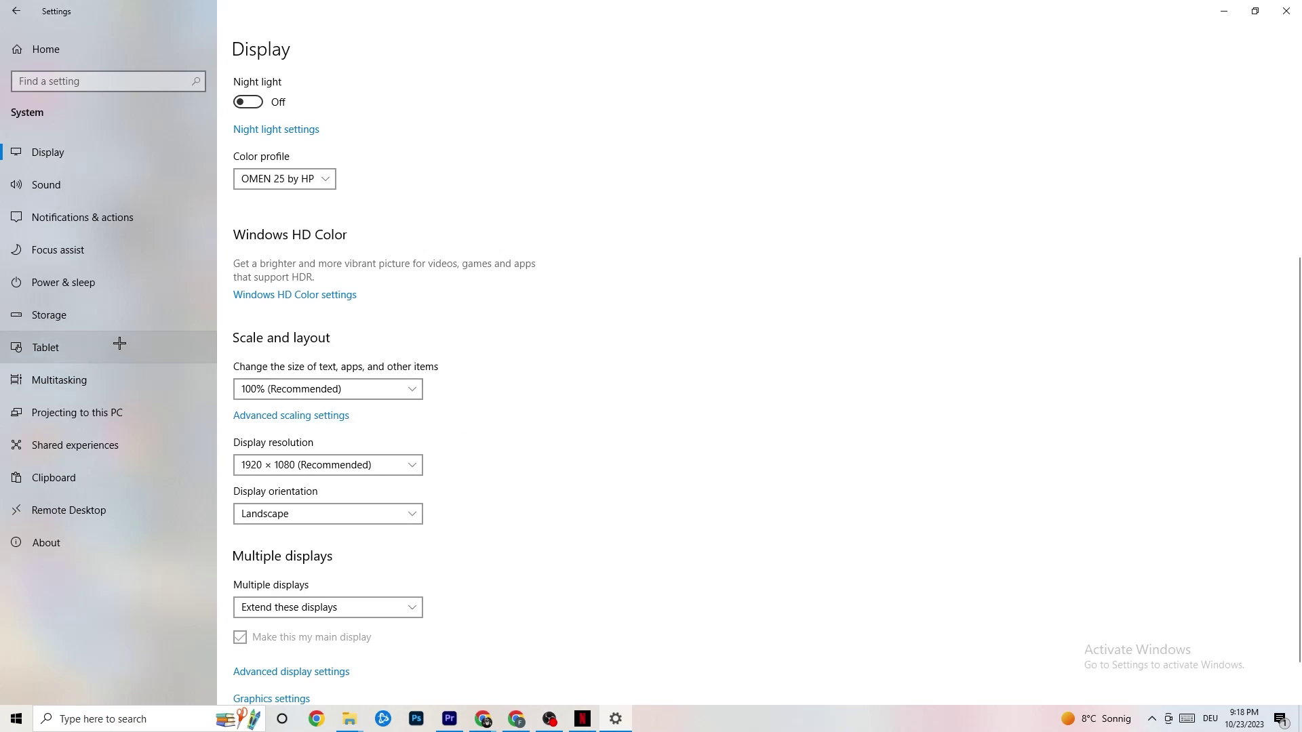
{"action": "left_click", "coordinate": [85, 326]}
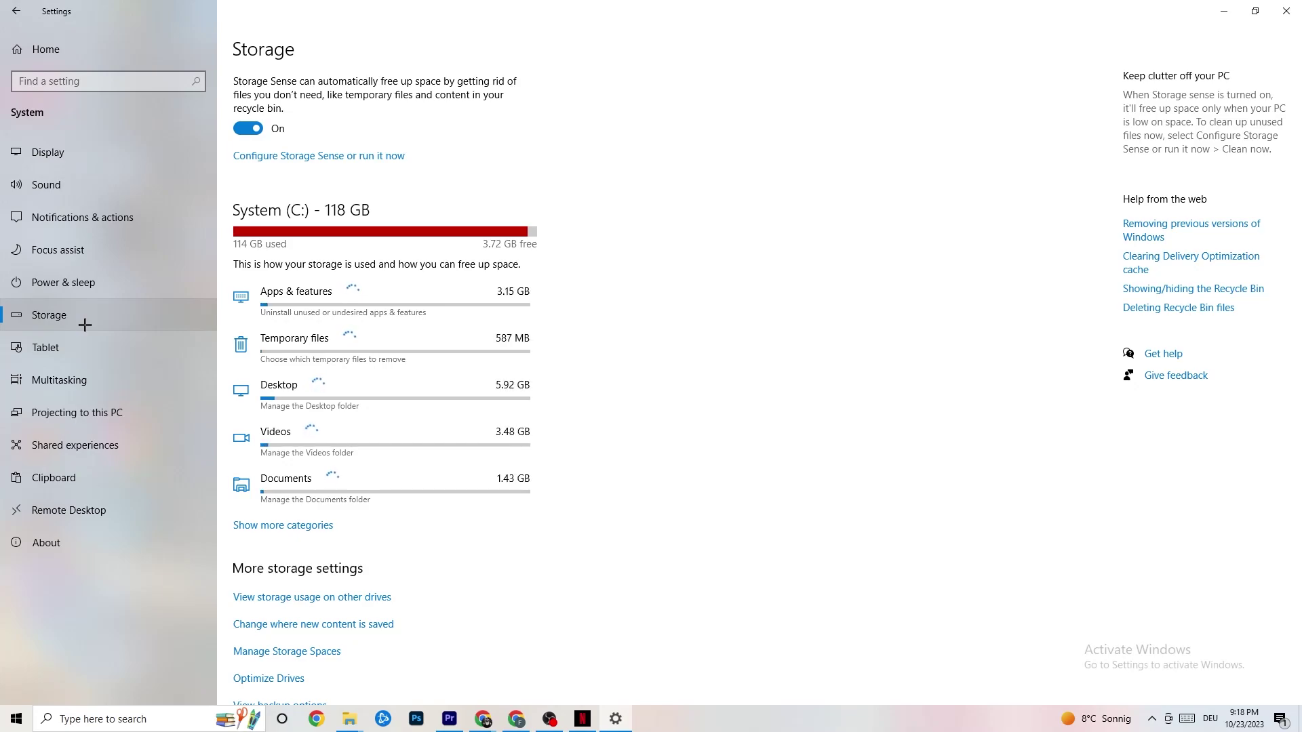
{"action": "left_click", "coordinate": [376, 158]}
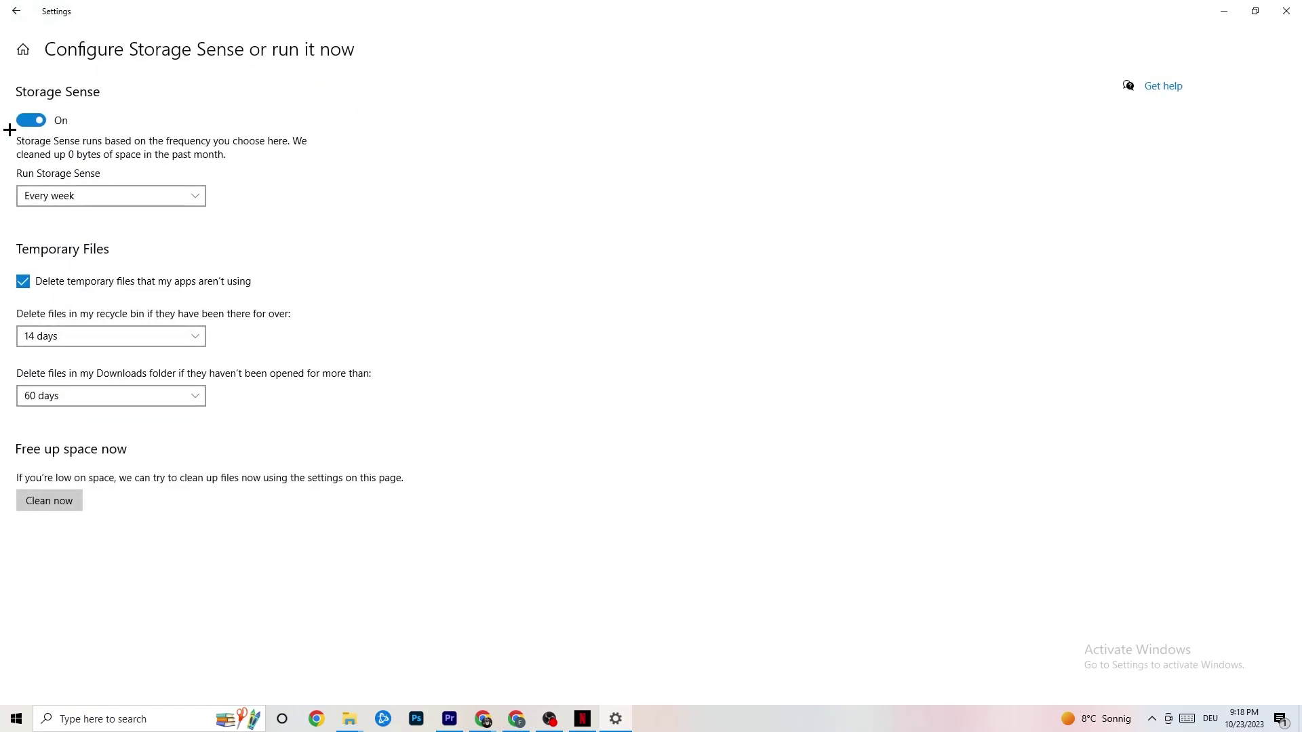
{"action": "left_click", "coordinate": [116, 337]}
{"action": "left_click", "coordinate": [166, 249]}
{"action": "left_click", "coordinate": [15, 11]}
{"action": "left_click", "coordinate": [271, 218]}
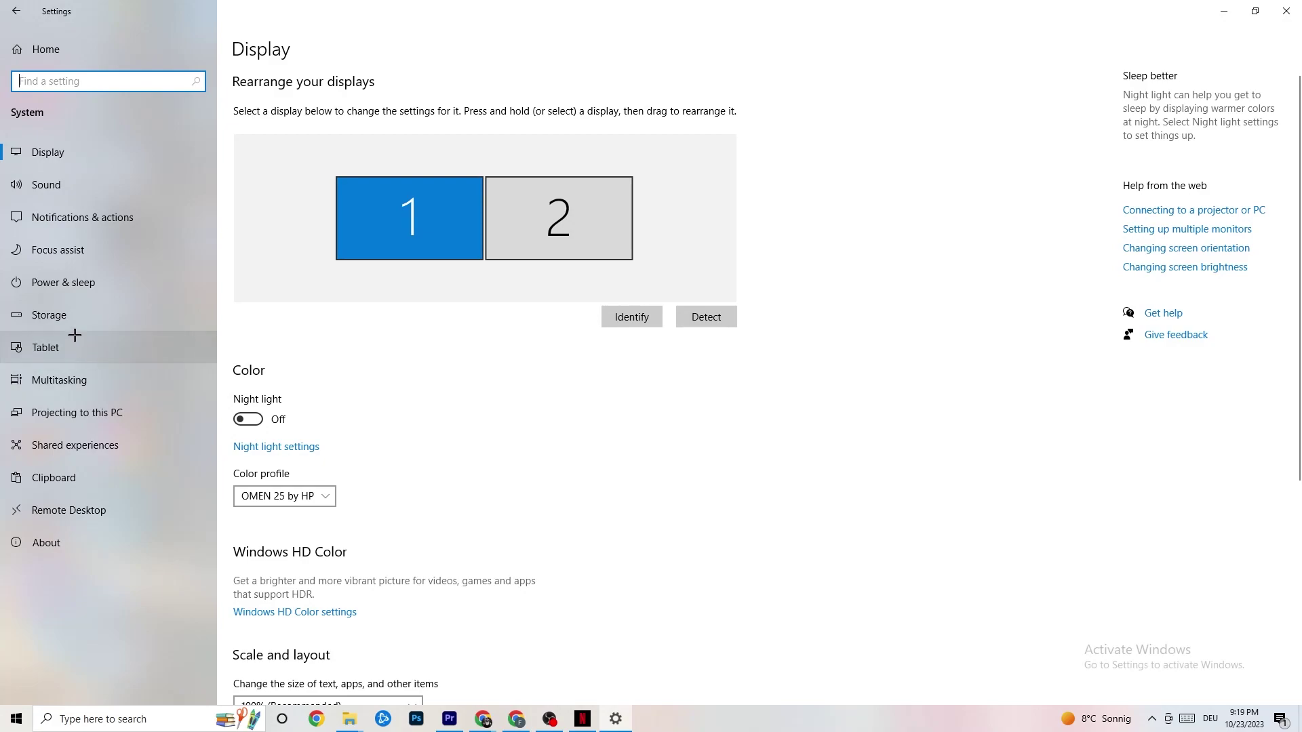
- Review Power & sleep and Power Options, keeping the Balanced plan, then return Home
{"action": "left_click", "coordinate": [45, 278]}
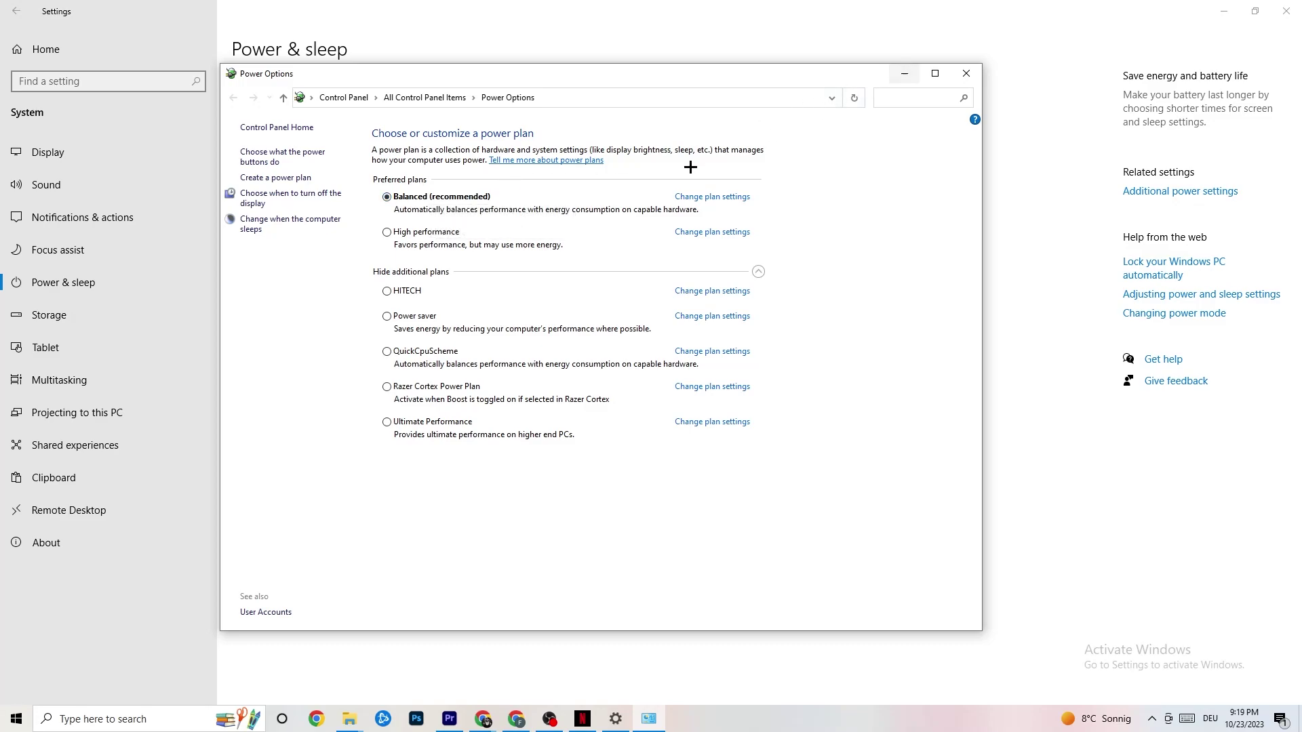
{"action": "left_click", "coordinate": [970, 77]}
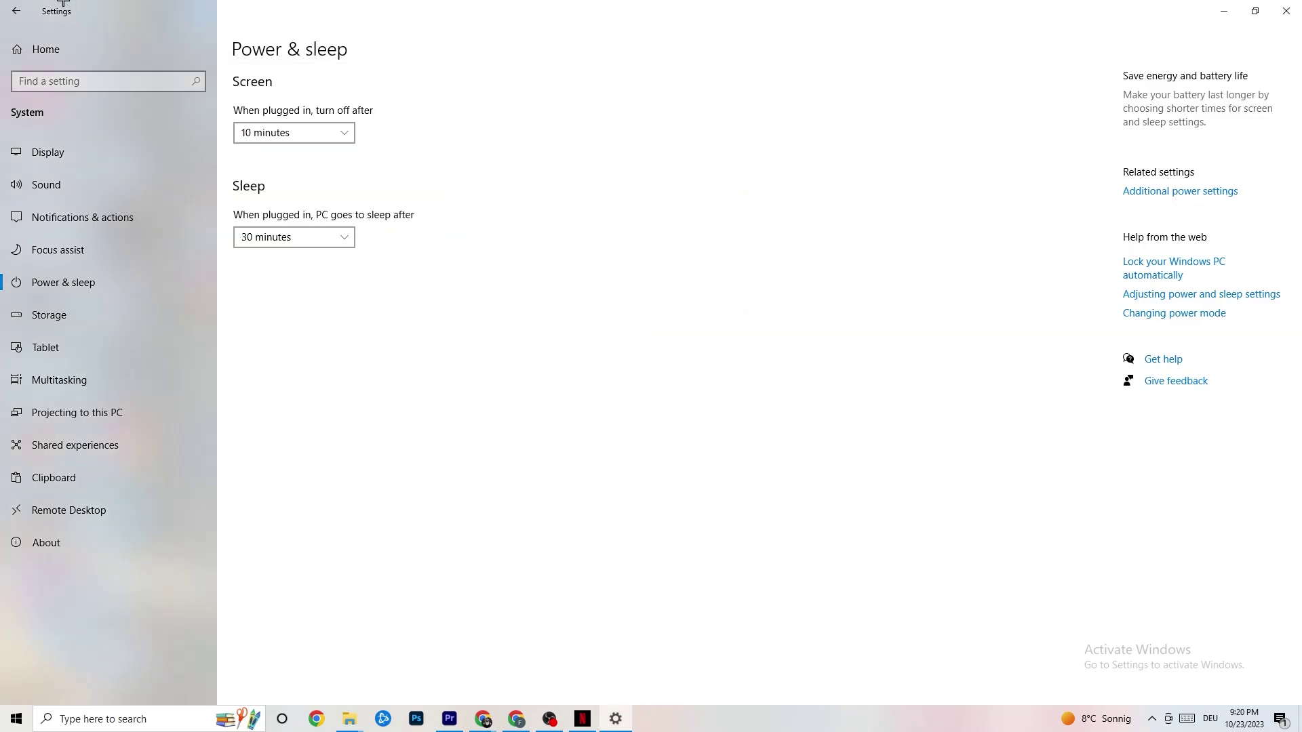
{"action": "left_click", "coordinate": [22, 10]}
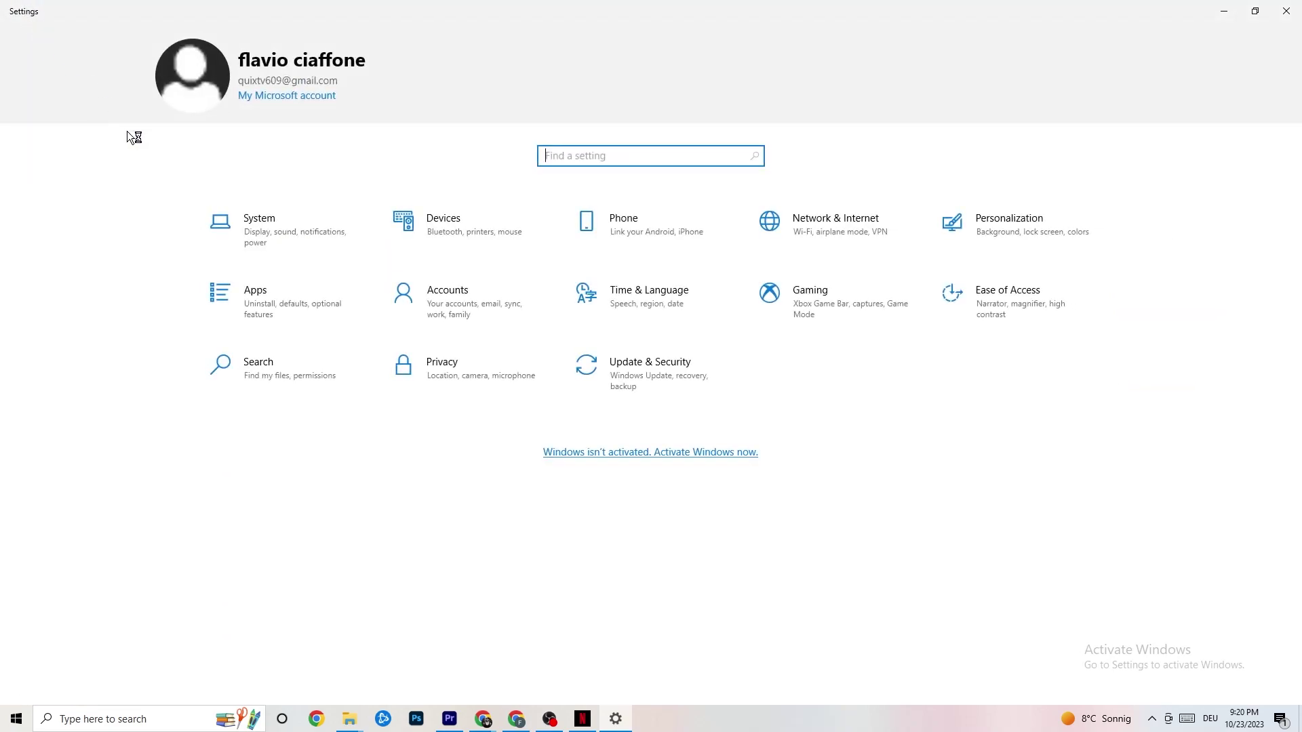
- In Gaming settings, toggle Xbox Game Bar and leave it switched off
{"action": "left_click", "coordinate": [827, 318]}
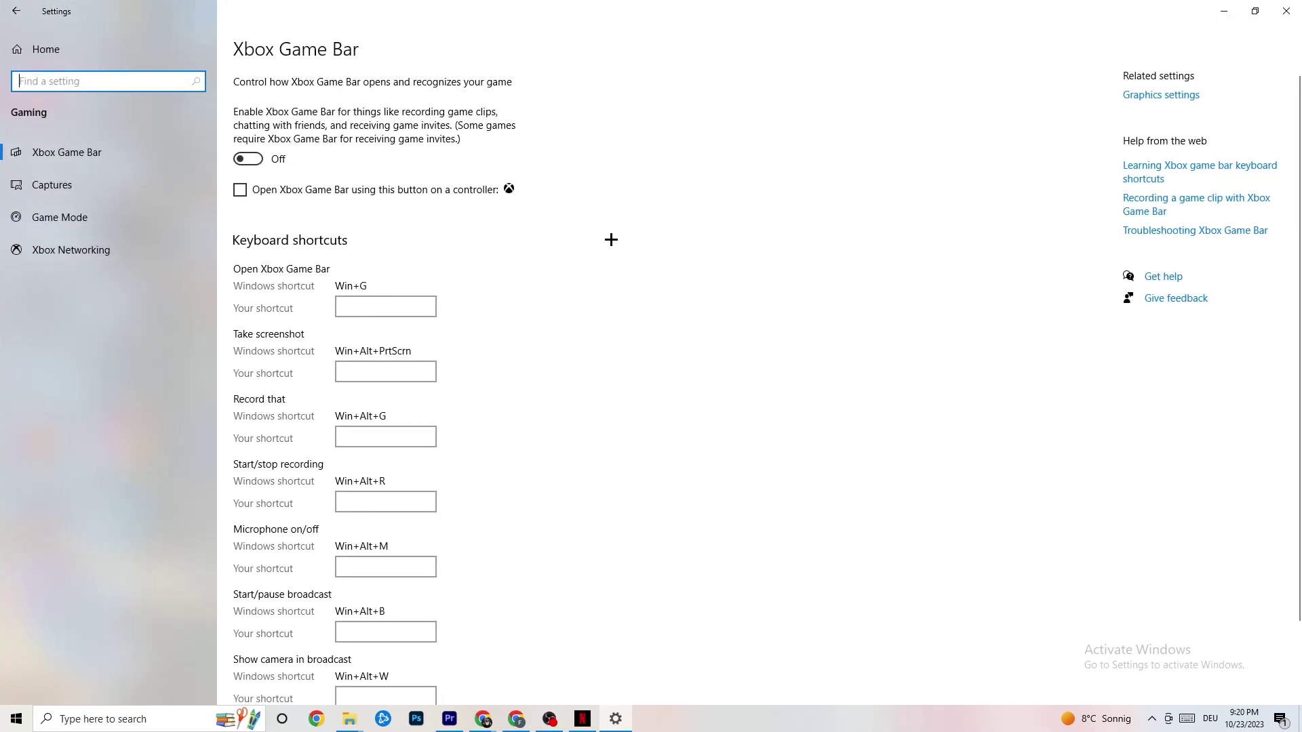
{"action": "scroll", "coordinate": [448, 271], "scroll_direction": "down", "scroll_amount": 3}
{"action": "scroll", "coordinate": [475, 353], "scroll_direction": "up", "scroll_amount": 2}
{"action": "scroll", "coordinate": [494, 389], "scroll_direction": "up", "scroll_amount": 1}
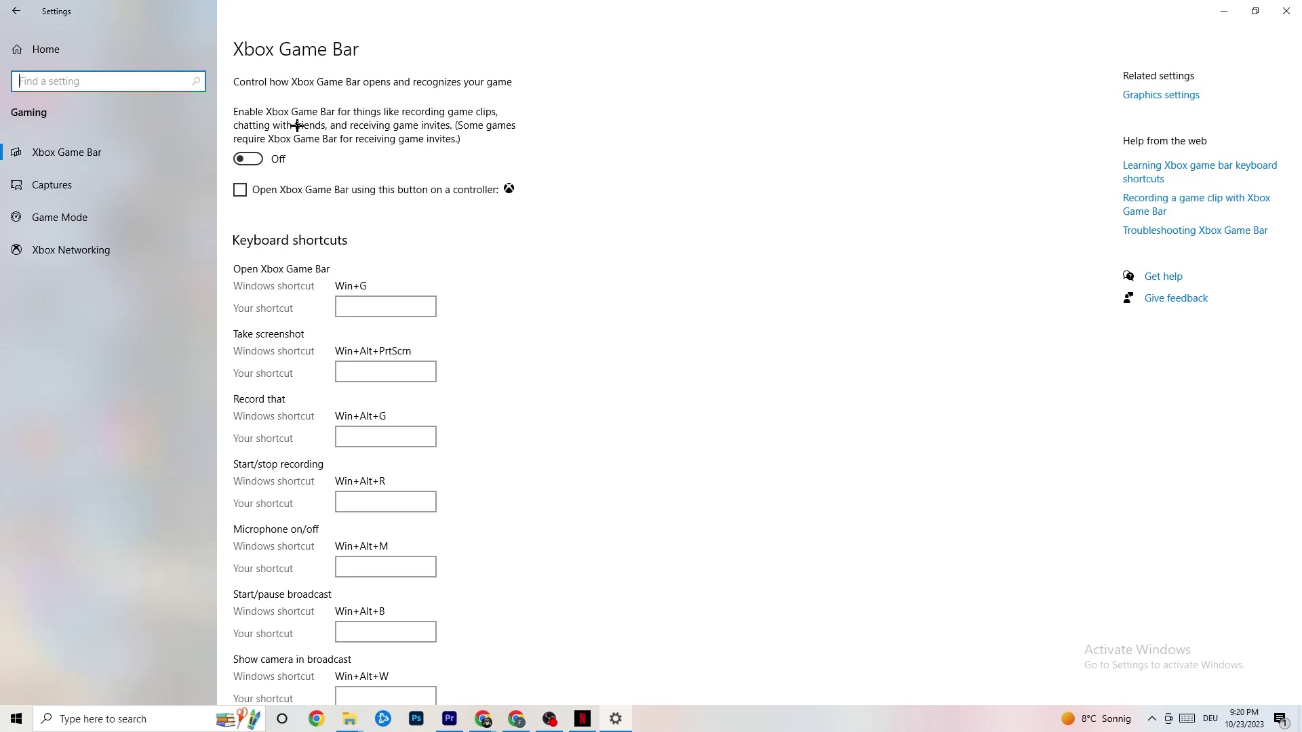
{"action": "left_click", "coordinate": [260, 160]}
{"action": "left_click", "coordinate": [277, 158]}
{"action": "left_click", "coordinate": [280, 159]}
{"action": "left_click", "coordinate": [284, 162]}
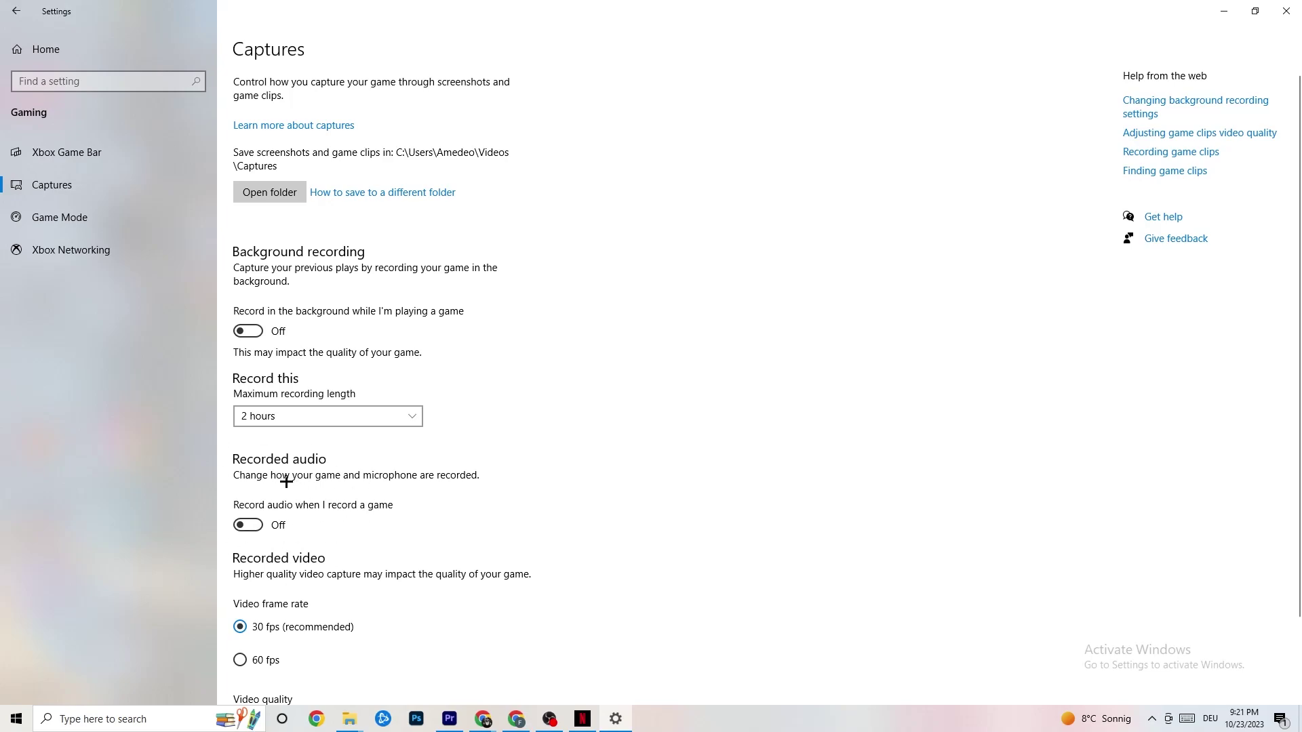
- Scroll through the Captures settings, then switch to the Game Mode page showing Game Mode on
{"action": "scroll", "coordinate": [332, 460], "scroll_direction": "down", "scroll_amount": 3}
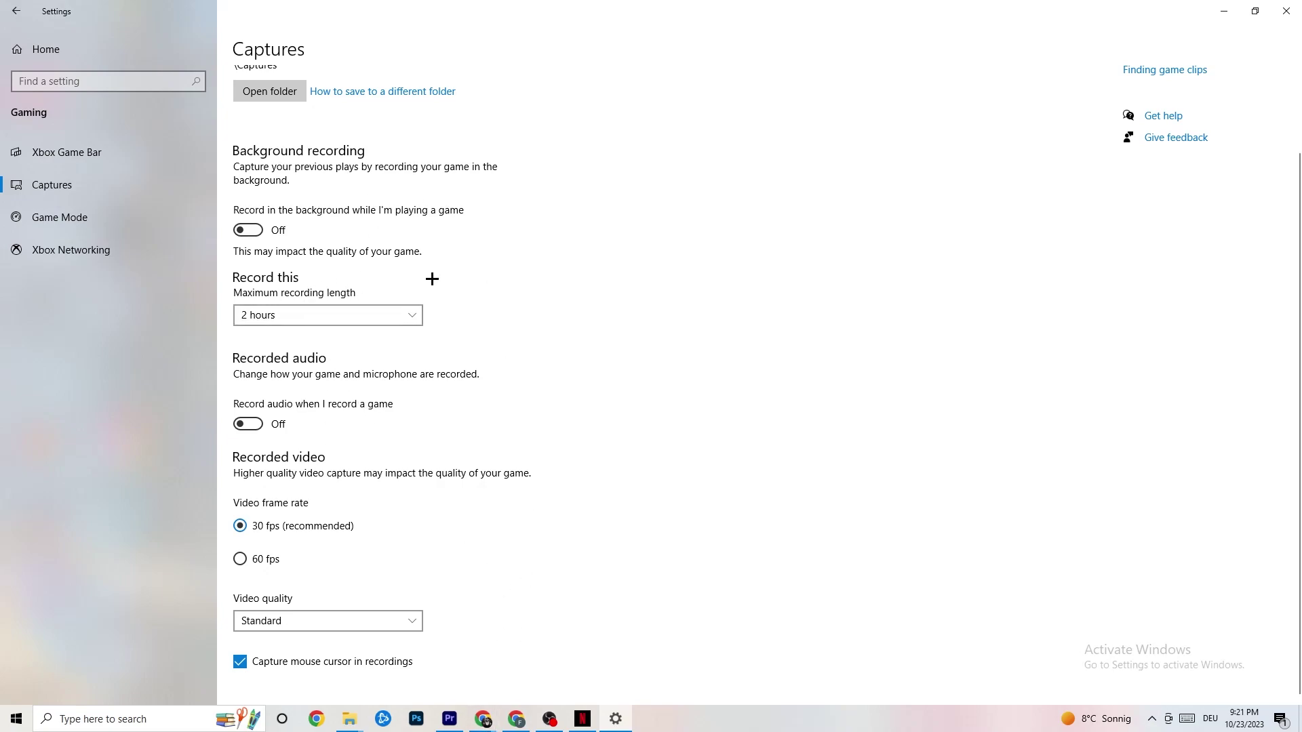
{"action": "left_click", "coordinate": [97, 219]}
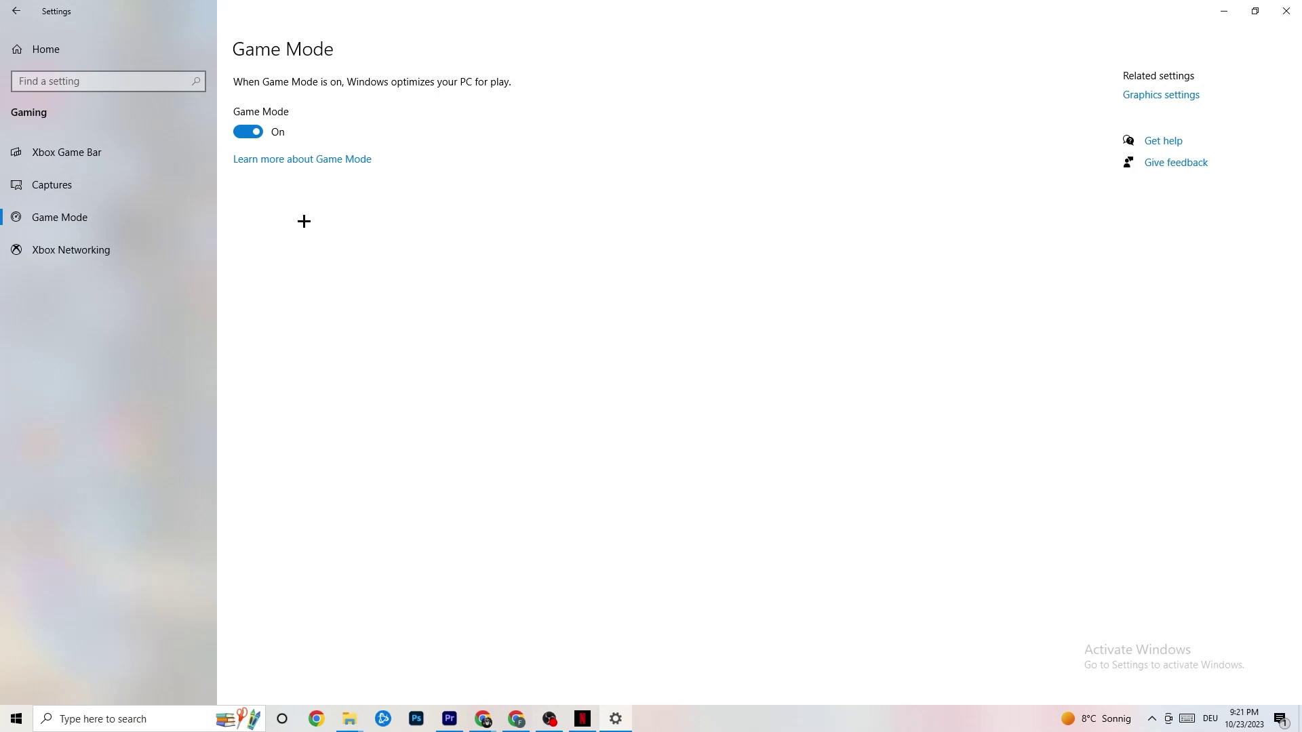
- Return to Settings Home and open Update & Security, showing the PC is up to date
{"action": "left_click", "coordinate": [19, 11]}
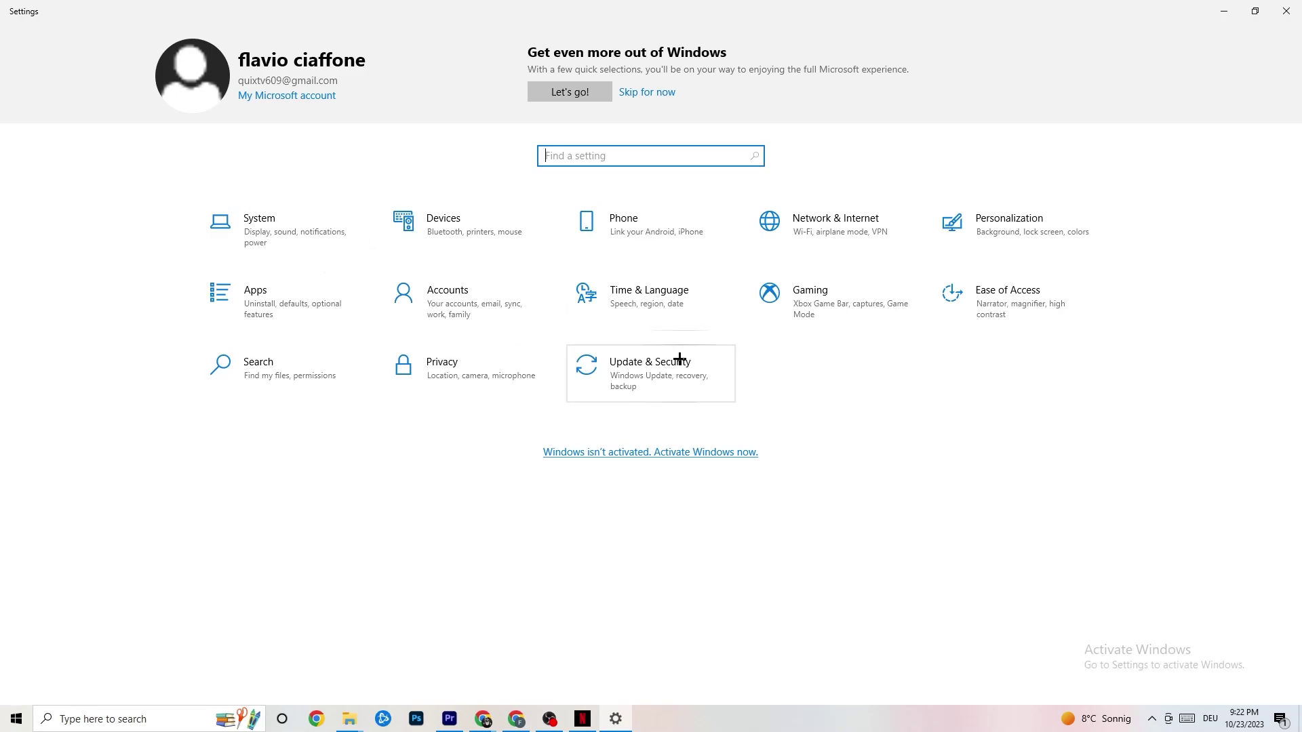
{"action": "left_click", "coordinate": [671, 384]}
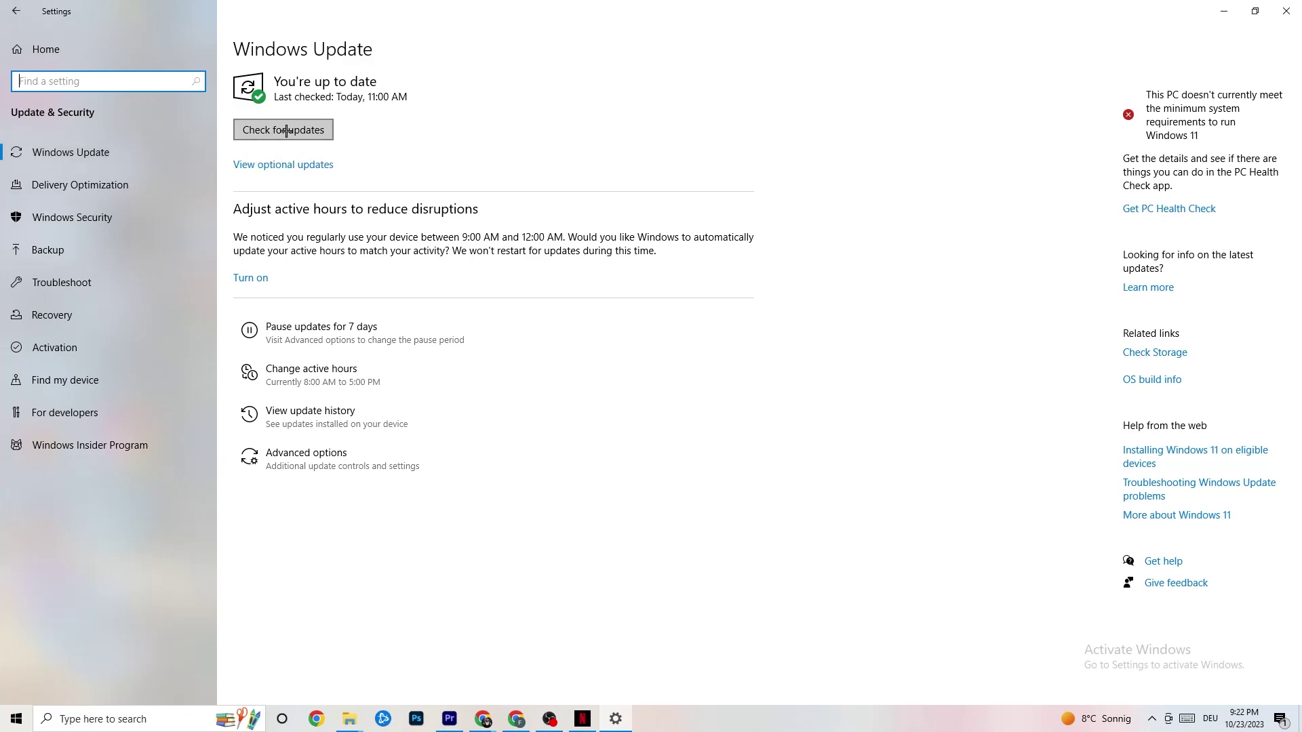
- Switch to the Troubleshoot page, which lists no recommended troubleshooters
{"action": "left_click", "coordinate": [409, 111]}
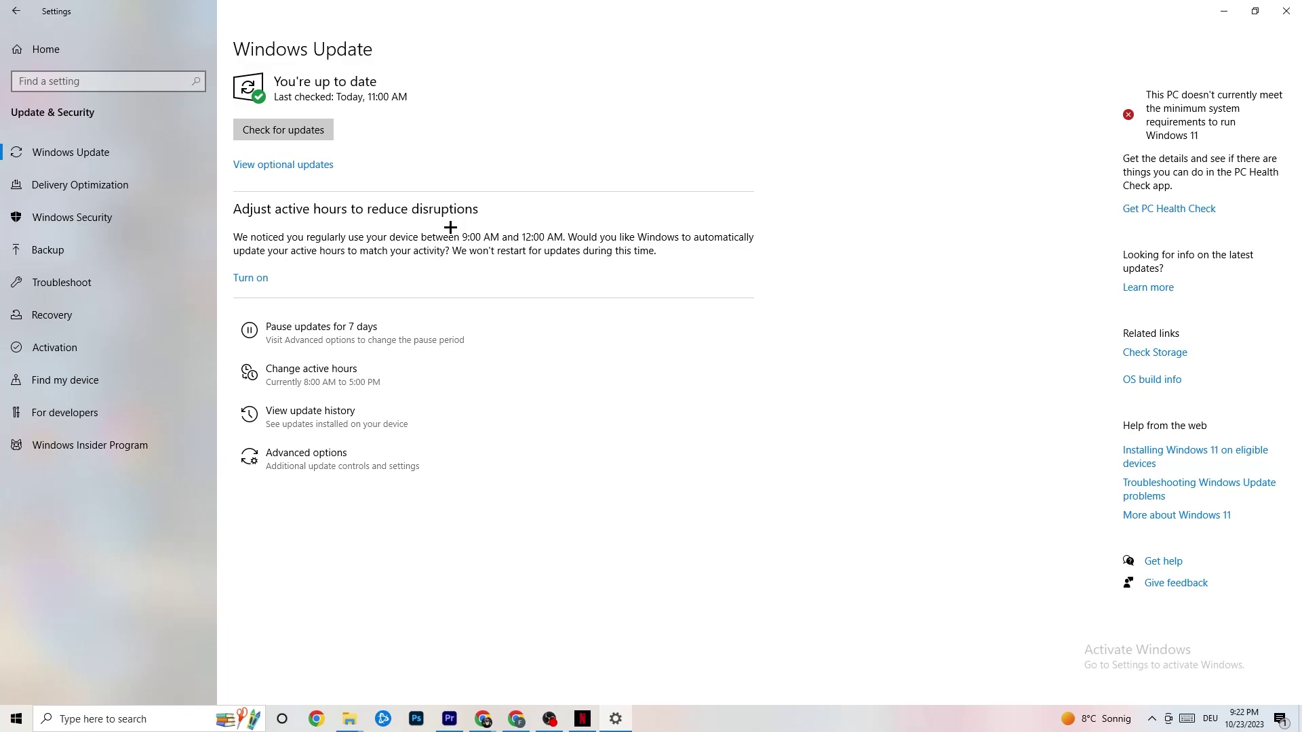
{"action": "left_click", "coordinate": [105, 287]}
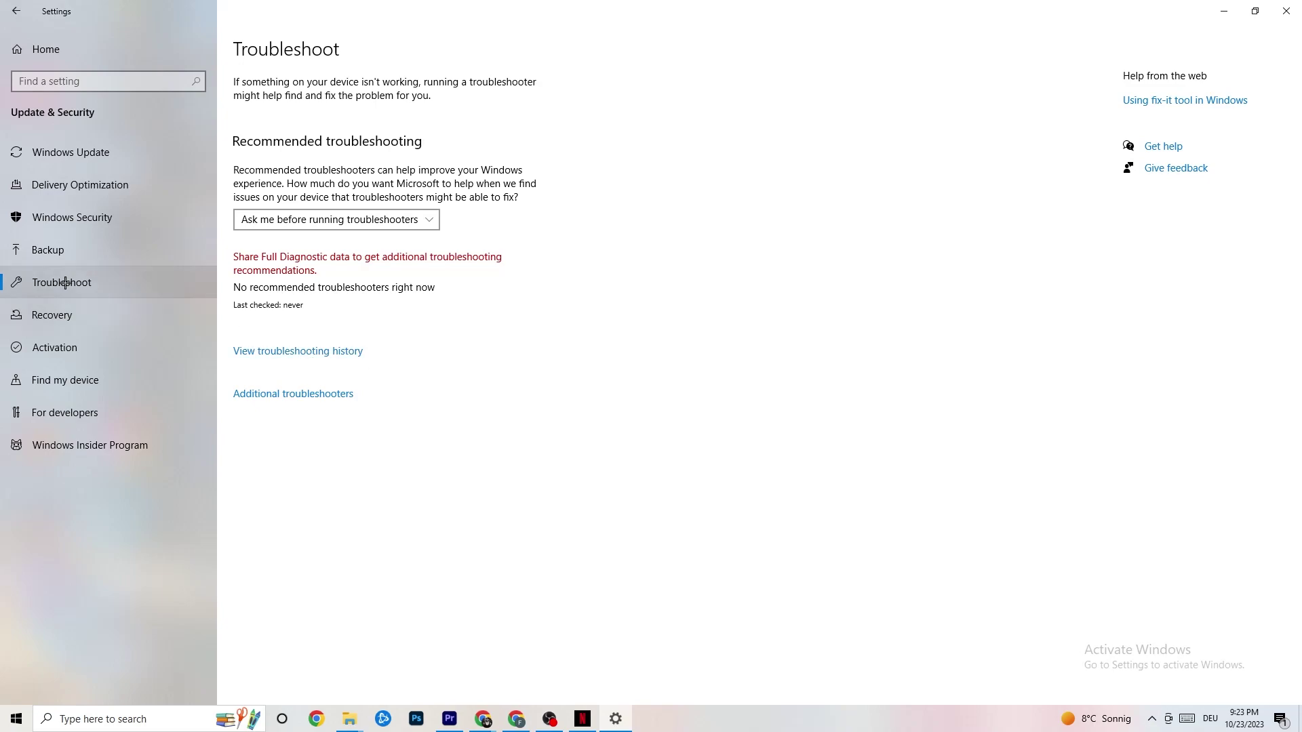
- Close the Settings window to reveal the desktop
{"action": "left_click", "coordinate": [1282, 4]}
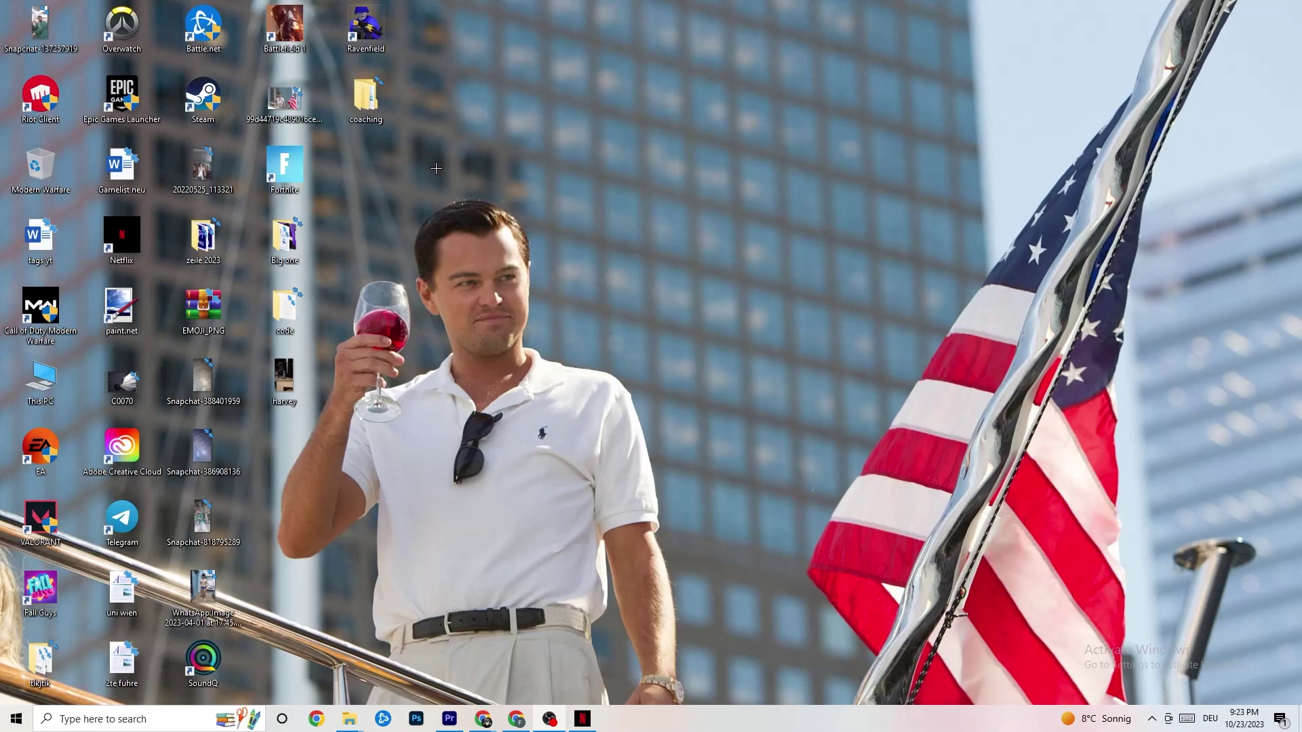
- Move the Steam shortcut near the desktop centre and show its Run as administrator menu
{"action": "left_click_drag", "start_coordinate": [212, 100], "coordinate": [685, 258]}
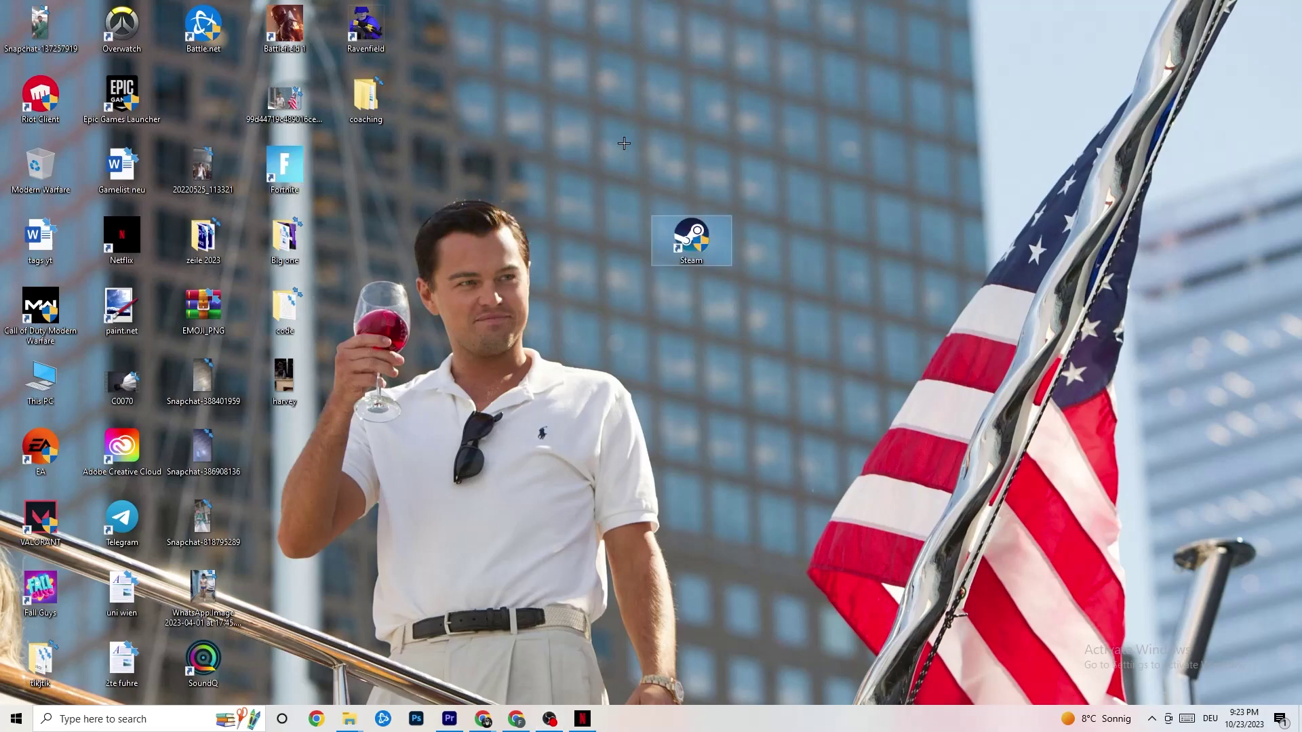
{"action": "right_click", "coordinate": [691, 247]}
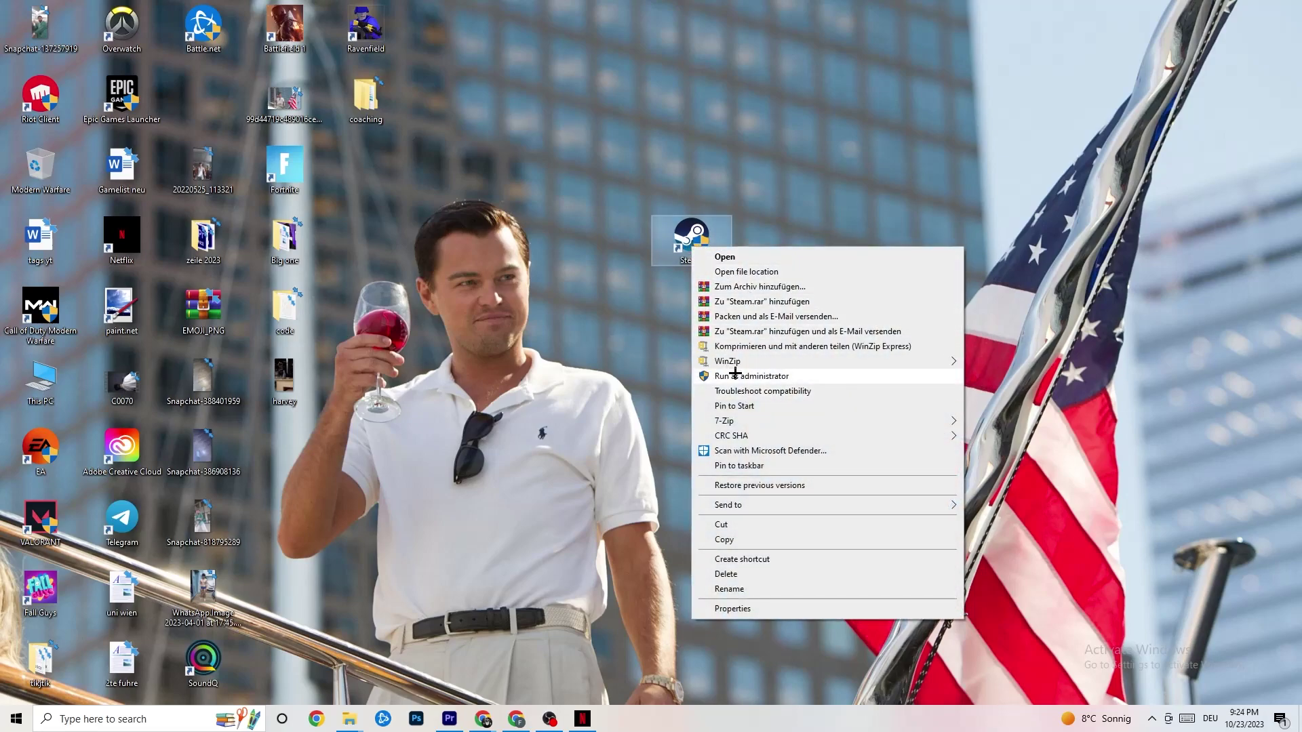
{"action": "left_click", "coordinate": [621, 351]}
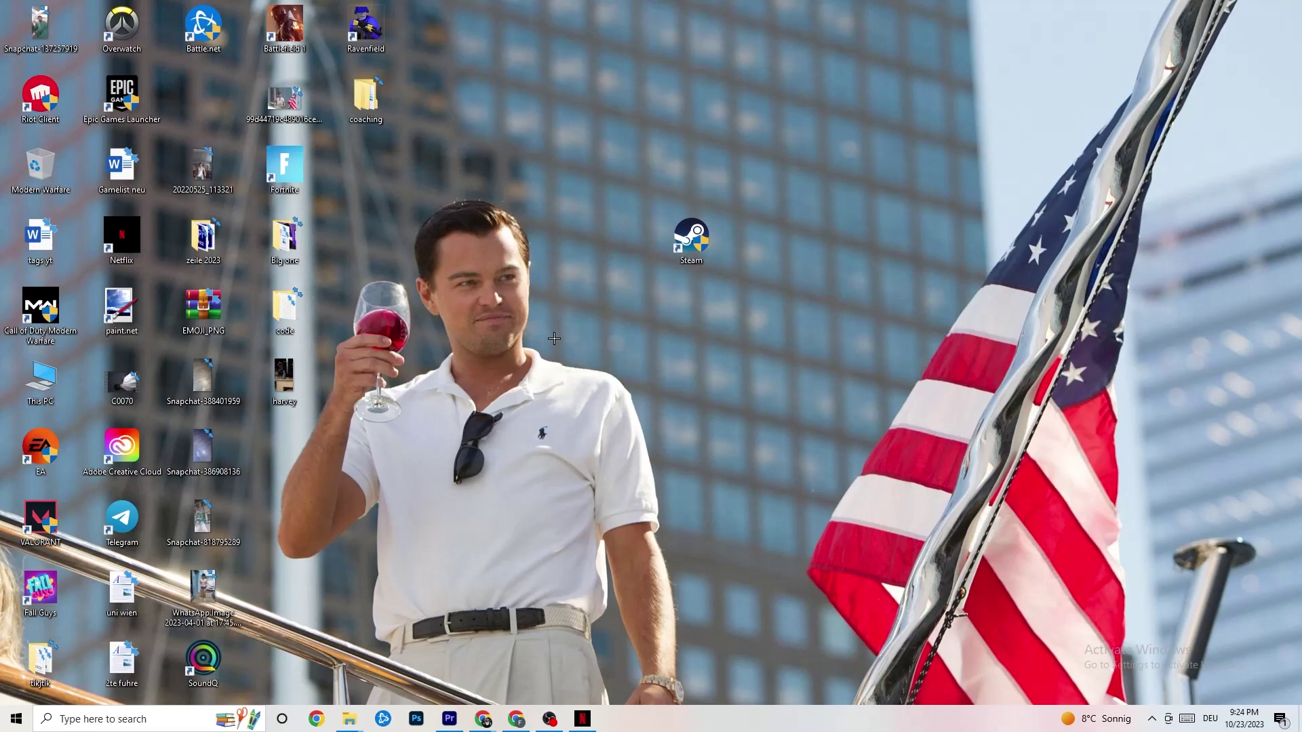
{"action": "left_click_drag", "start_coordinate": [688, 240], "coordinate": [584, 234]}
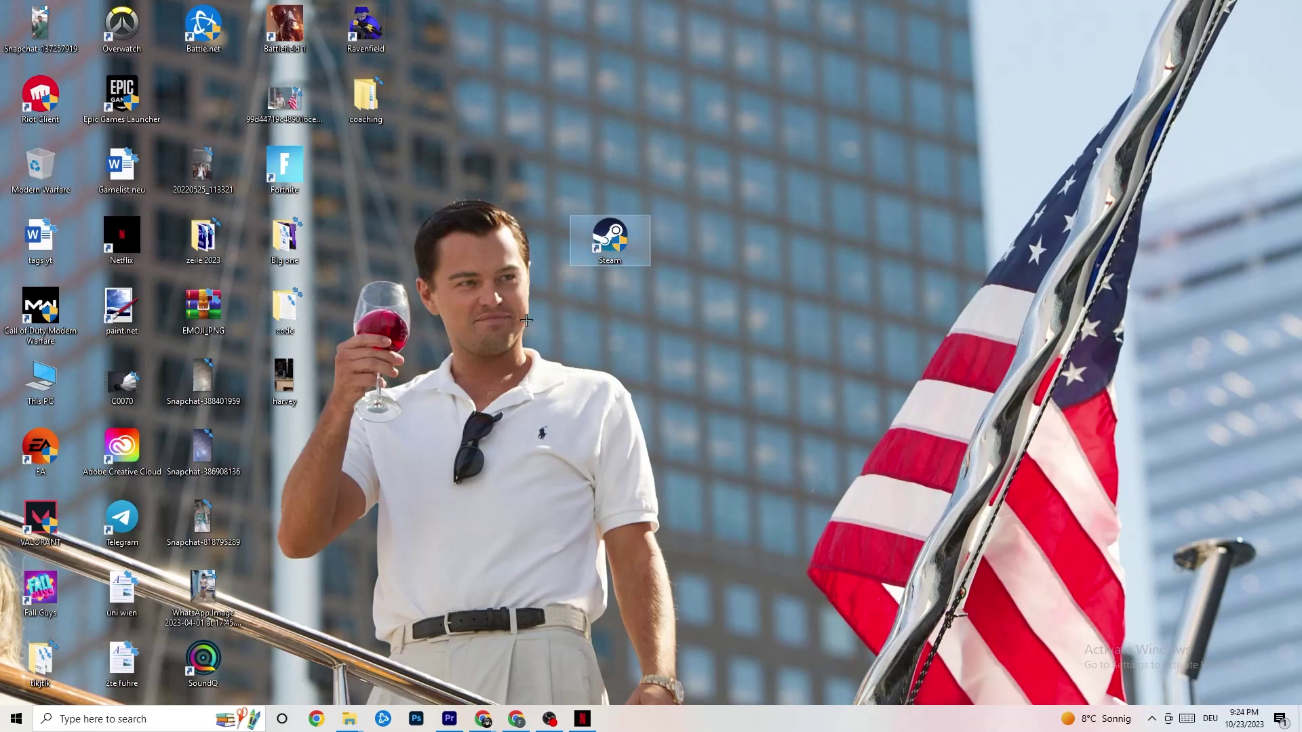
{"action": "right_click", "coordinate": [601, 244]}
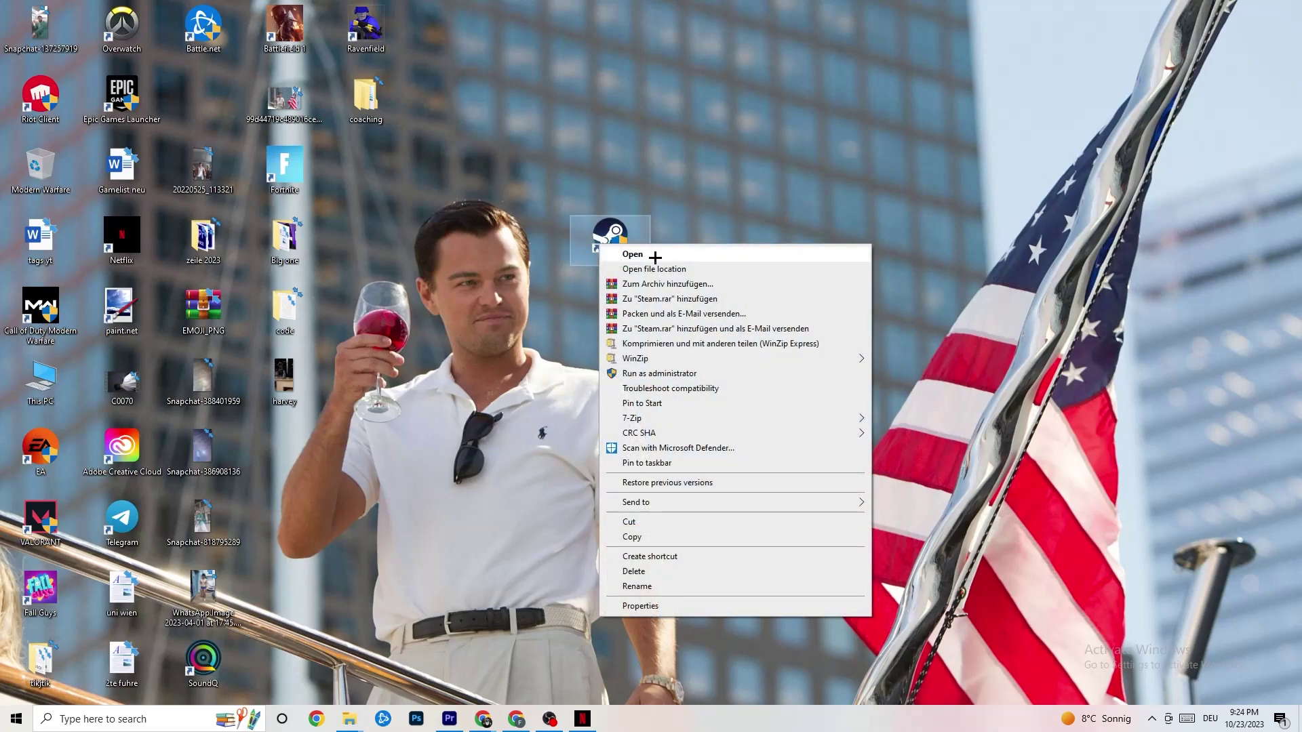